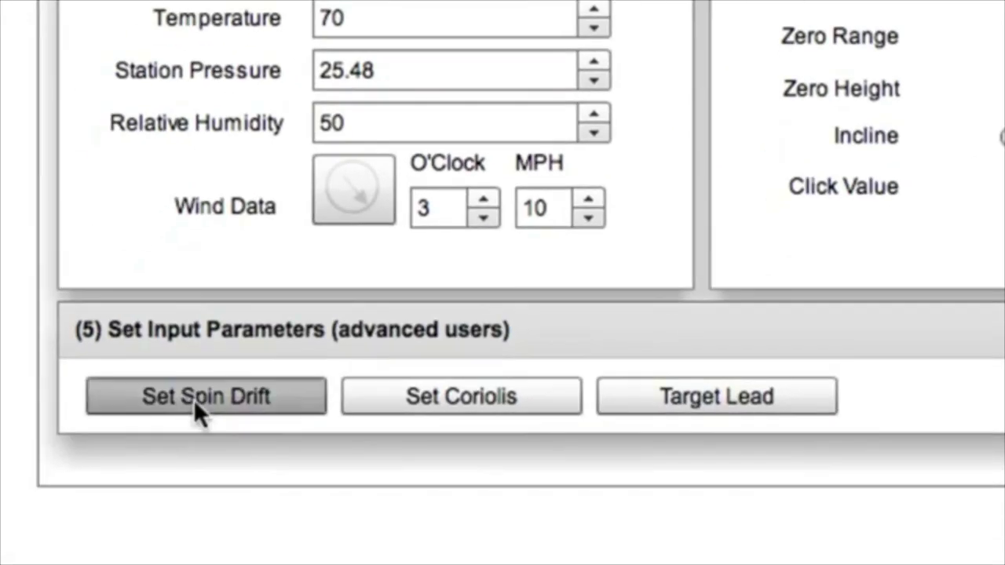
Set the rate of twist to 9, right-hand, with spin drift shown on the drop chart, and apply it
click(198, 409)
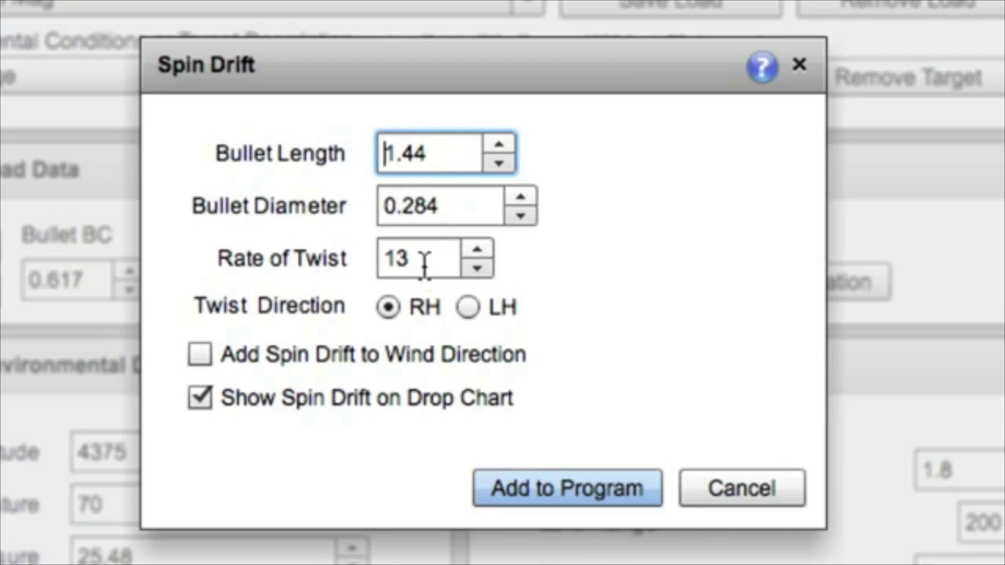
click(476, 265)
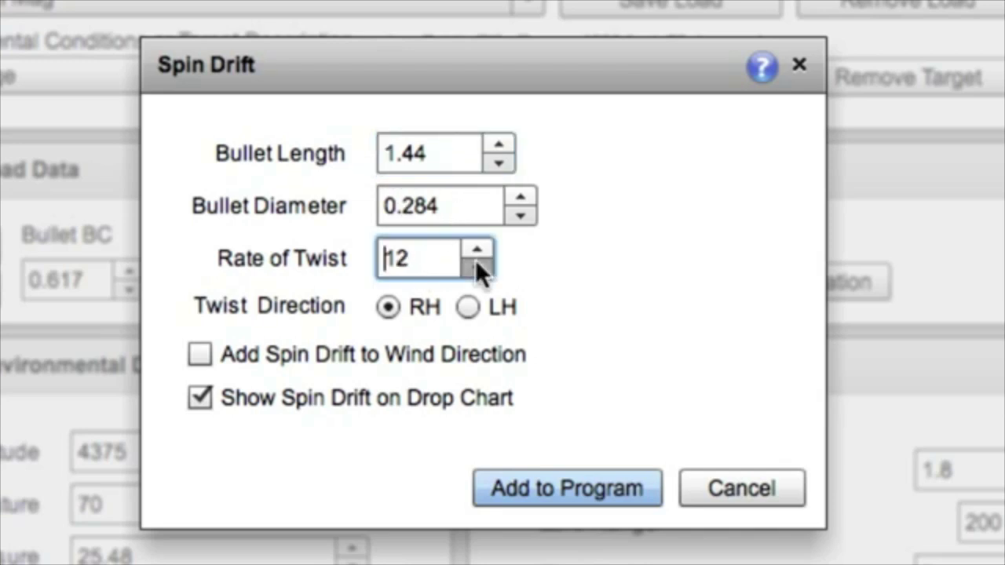
click(476, 265)
click(477, 266)
click(477, 267)
click(388, 307)
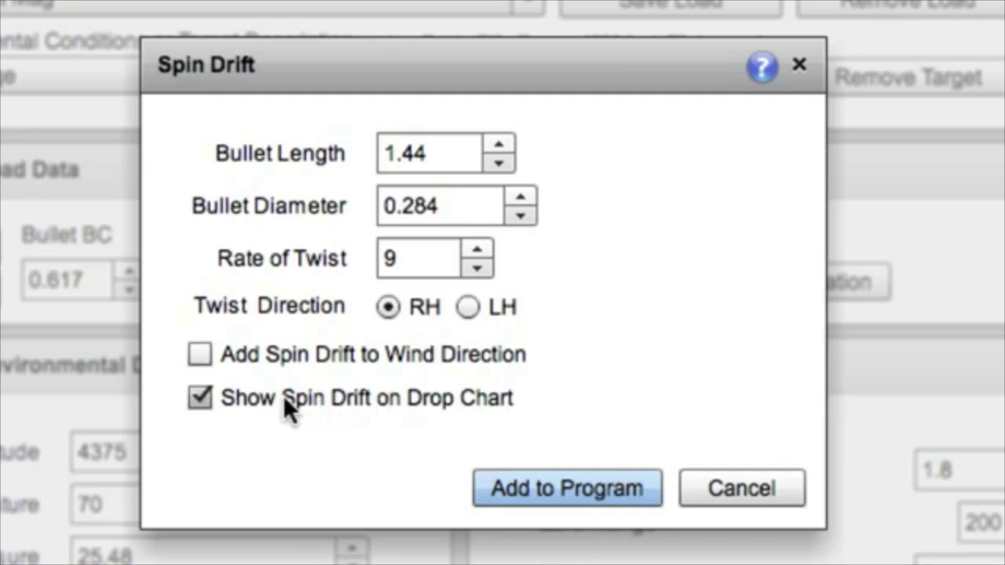
click(198, 396)
click(579, 479)
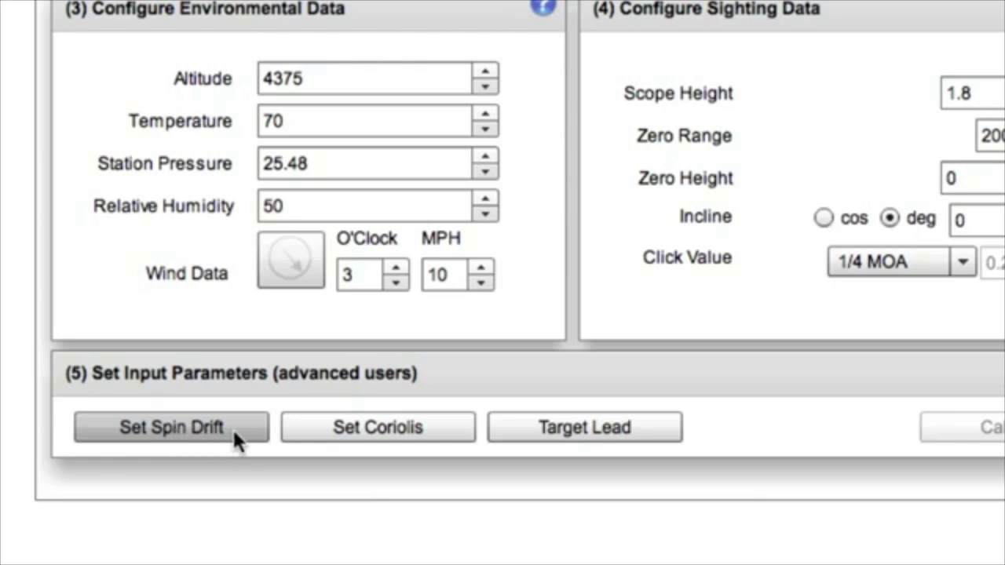
Bring up the Coriolis dialog, which shows latitude 44.45 and compass heading 272
click(383, 432)
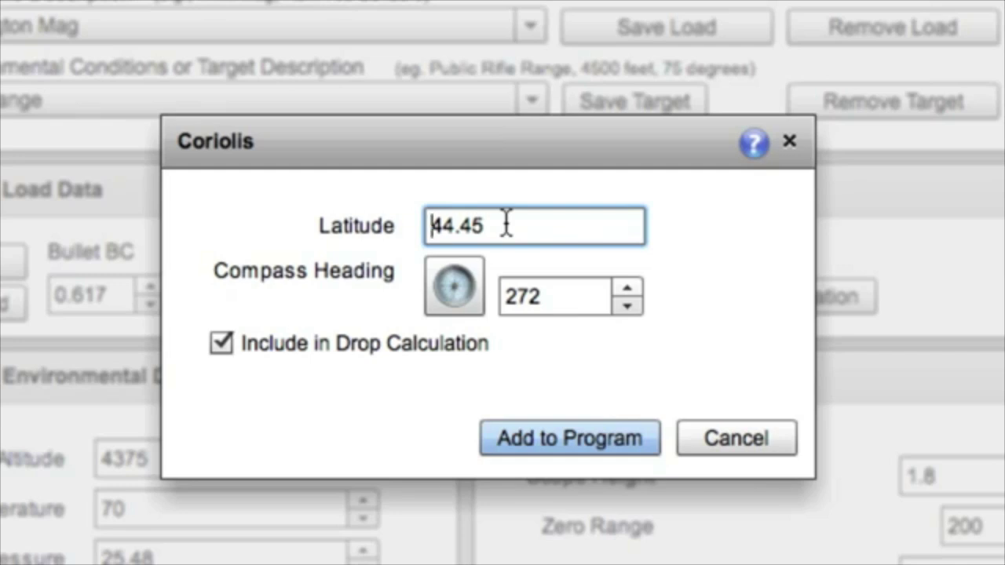
Open the compass heading picker, which is set at 272 degrees
click(453, 291)
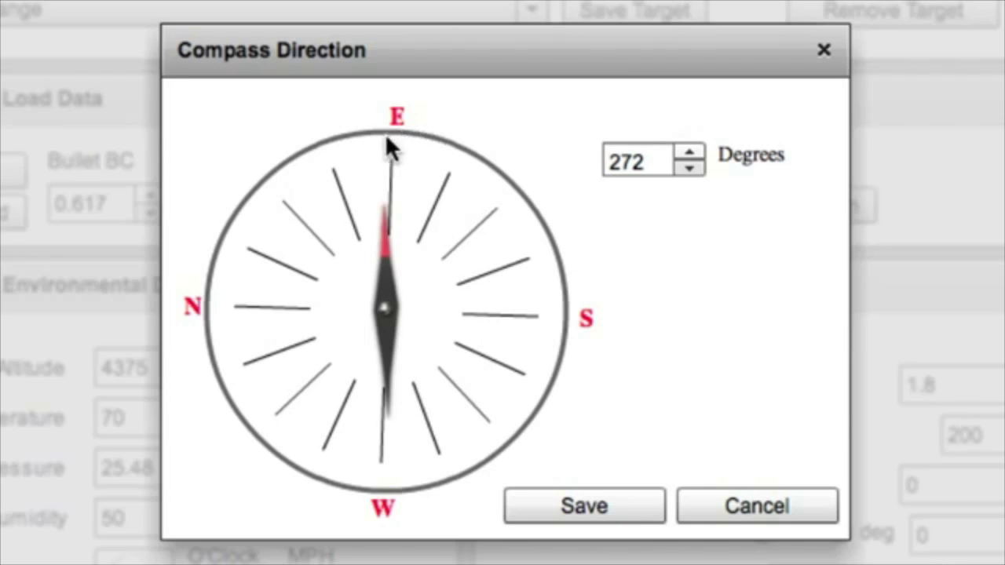
Save the 272° compass heading and include Coriolis at latitude 44.45 in the drop calculation
drag(405, 138, 535, 307)
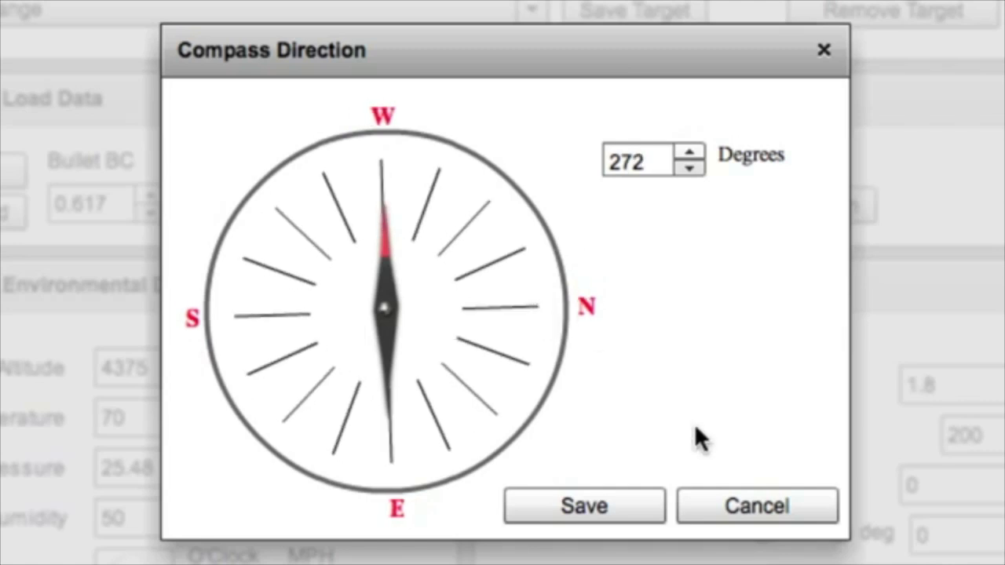
click(598, 501)
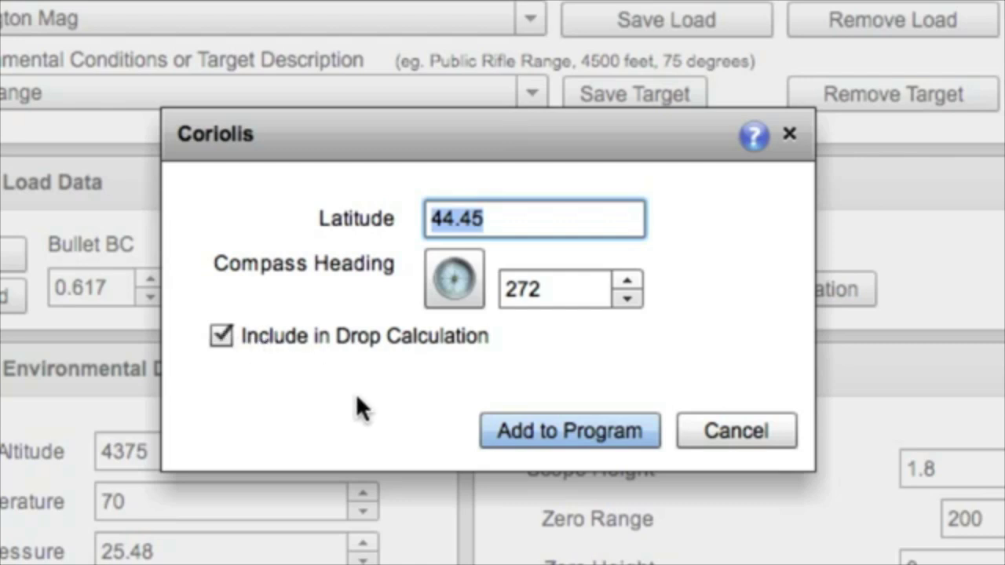
click(568, 428)
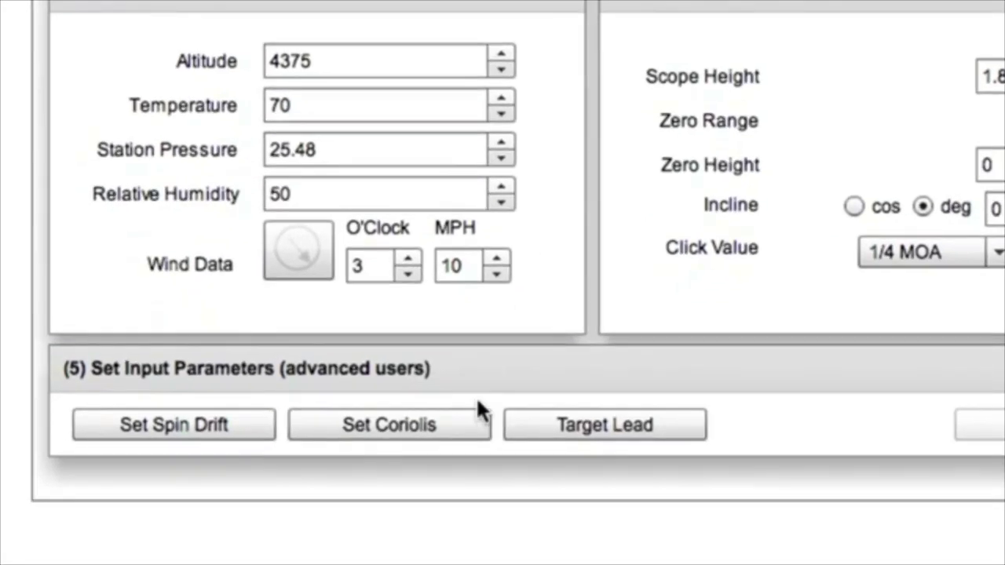
Set the target lead to 10 MPH moving from 3 o'clock and save it
click(502, 510)
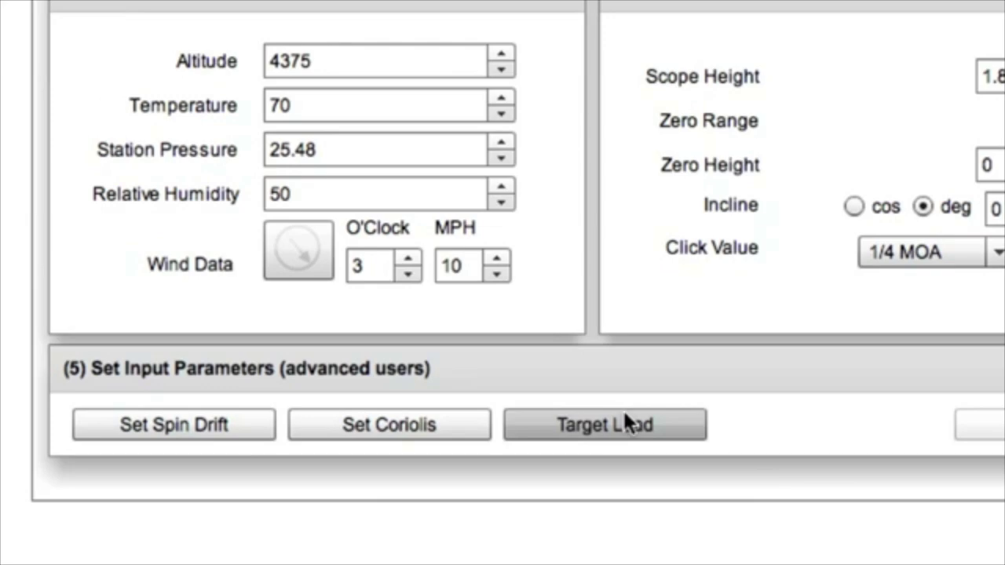
click(626, 423)
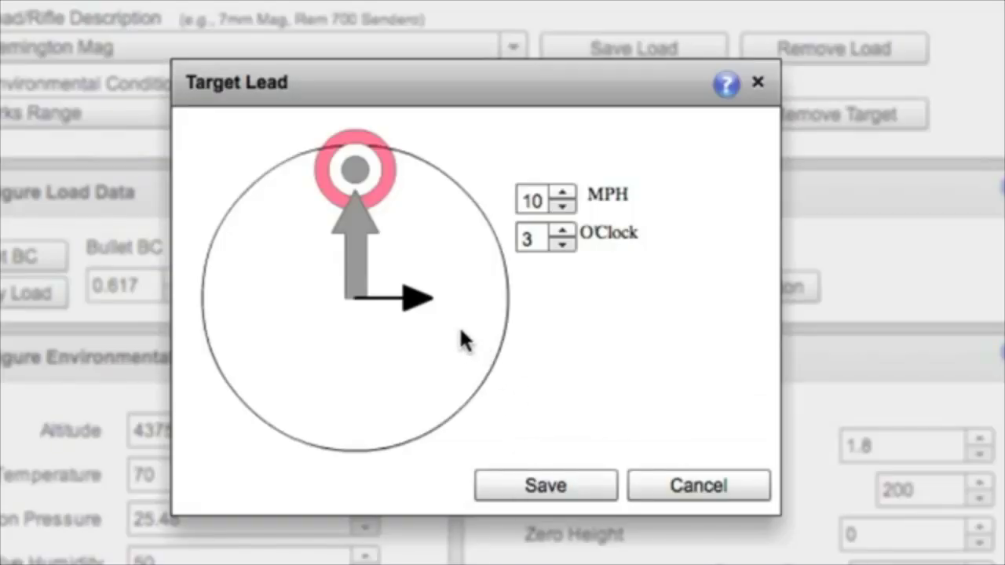
mouse_move(437, 309)
mouse_down()
mouse_move(411, 304)
mouse_move(387, 275)
mouse_move(424, 275)
mouse_move(433, 296)
mouse_up()
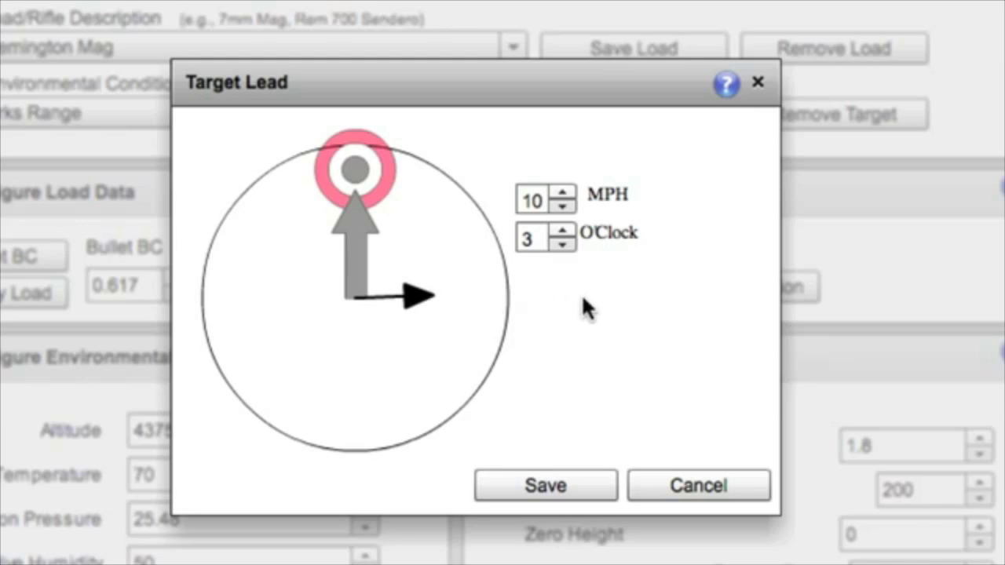
drag(429, 297, 430, 302)
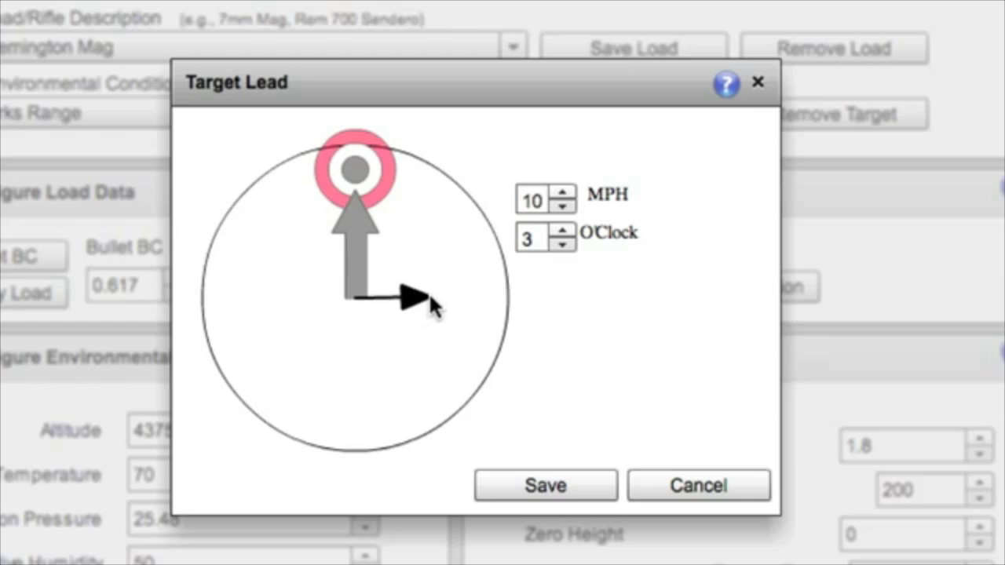
click(560, 487)
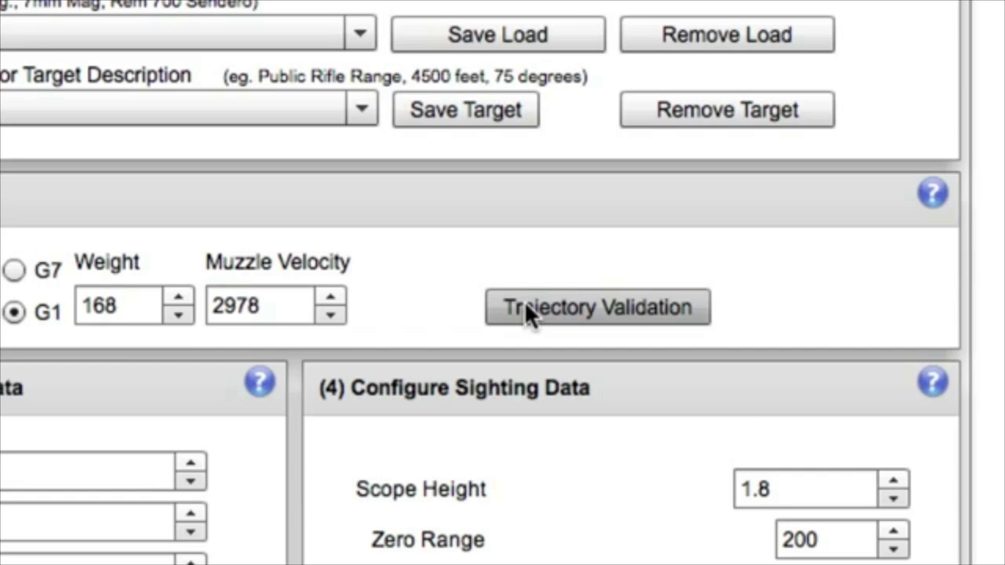
In Trajectory Validation, change Zero Height from 0 to .5
click(526, 306)
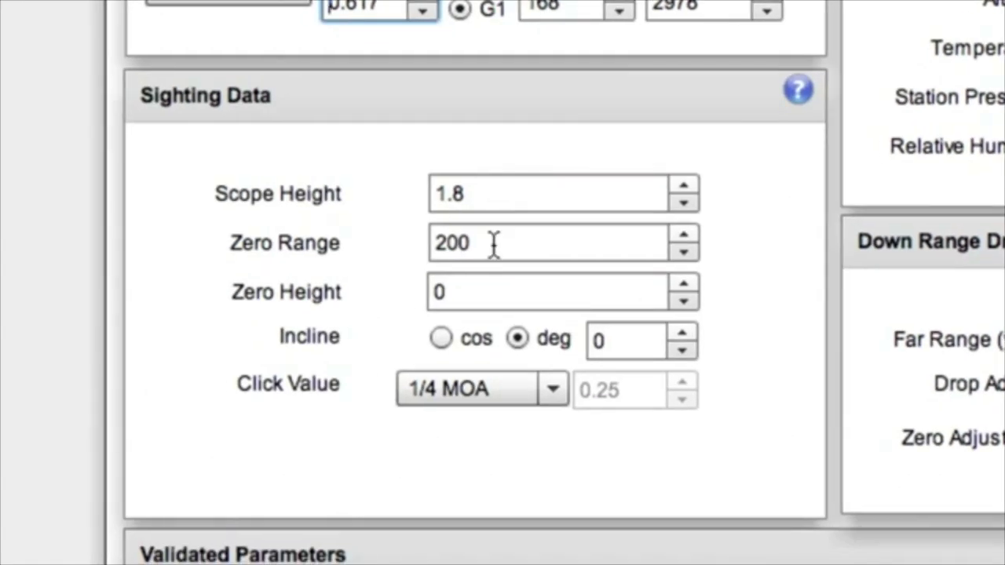
click(433, 291)
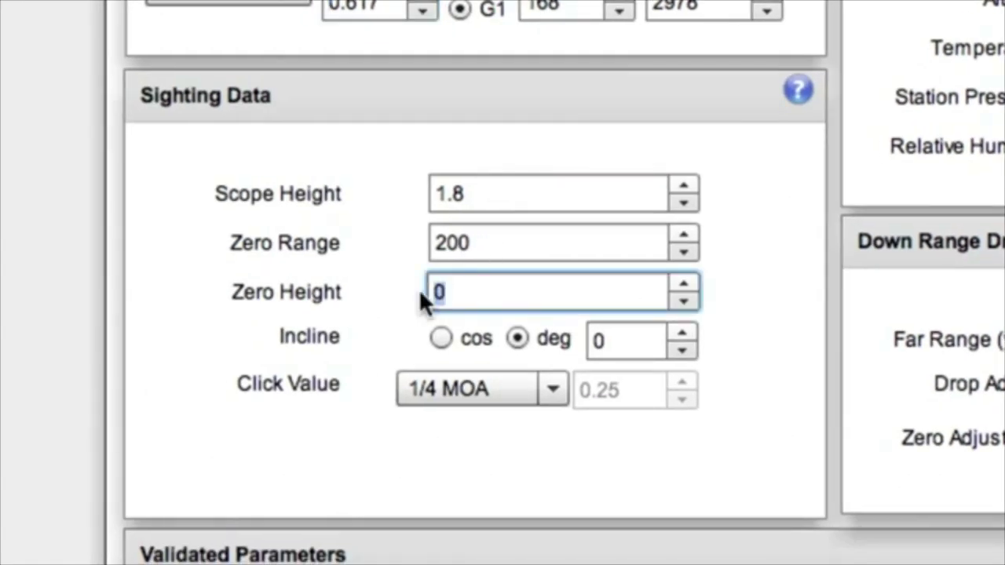
key(BackSpace)
text(.5)
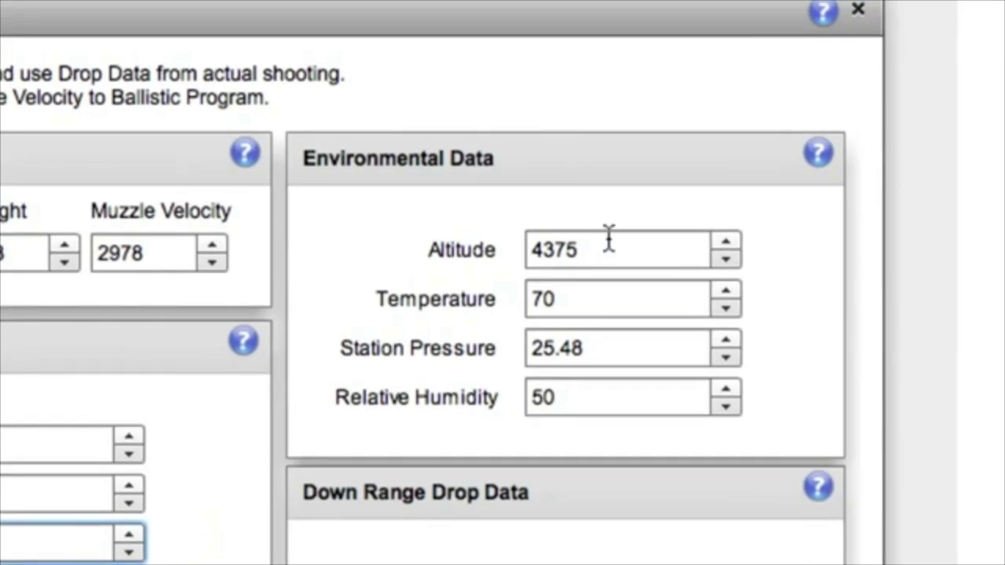
Change altitude from 4375 to 4500 ft and temperature from 43 to 65 degrees, leaving humidity at 50
click(918, 109)
drag(918, 109, 834, 112)
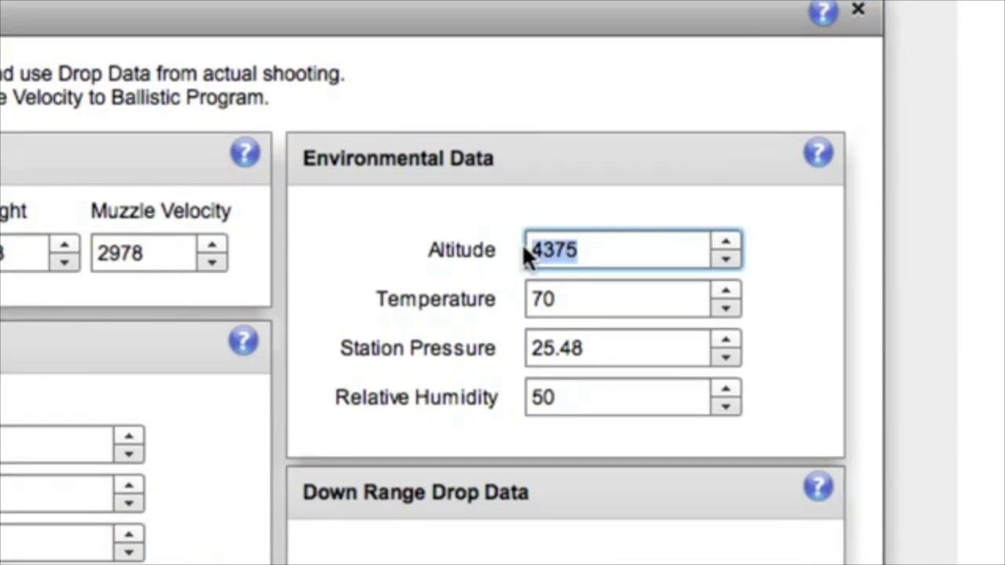
text(4500)
click(637, 306)
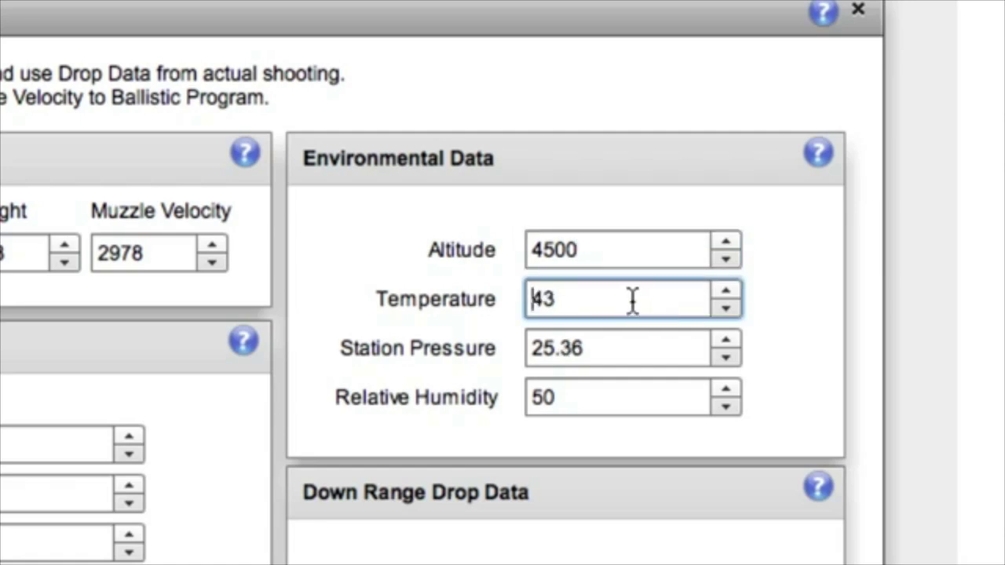
drag(633, 298, 521, 299)
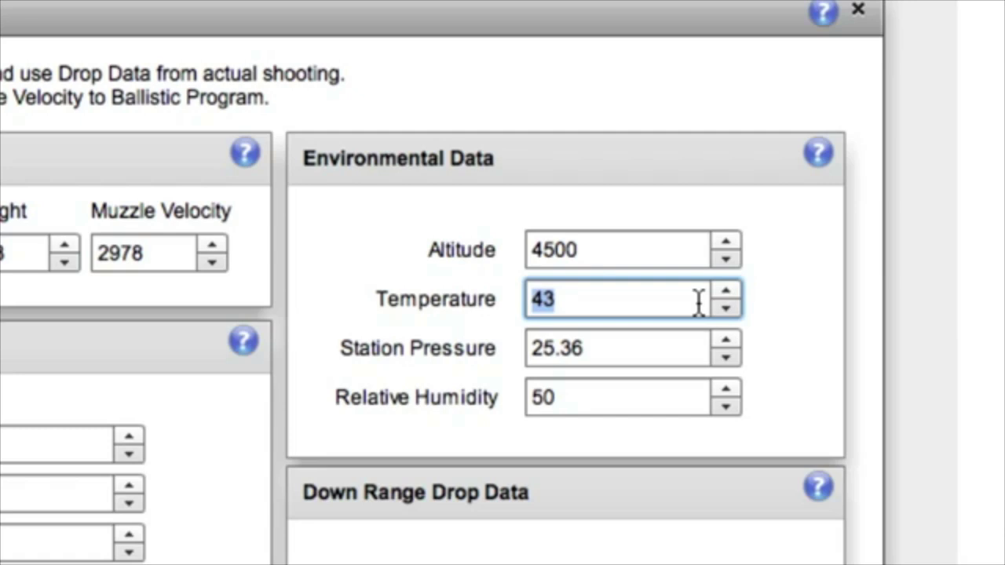
text(65)
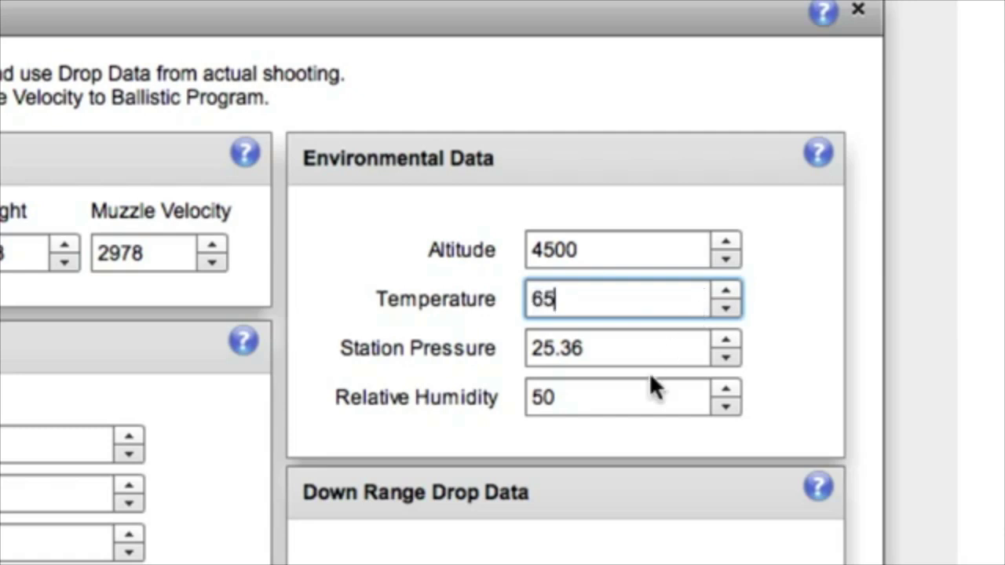
click(648, 393)
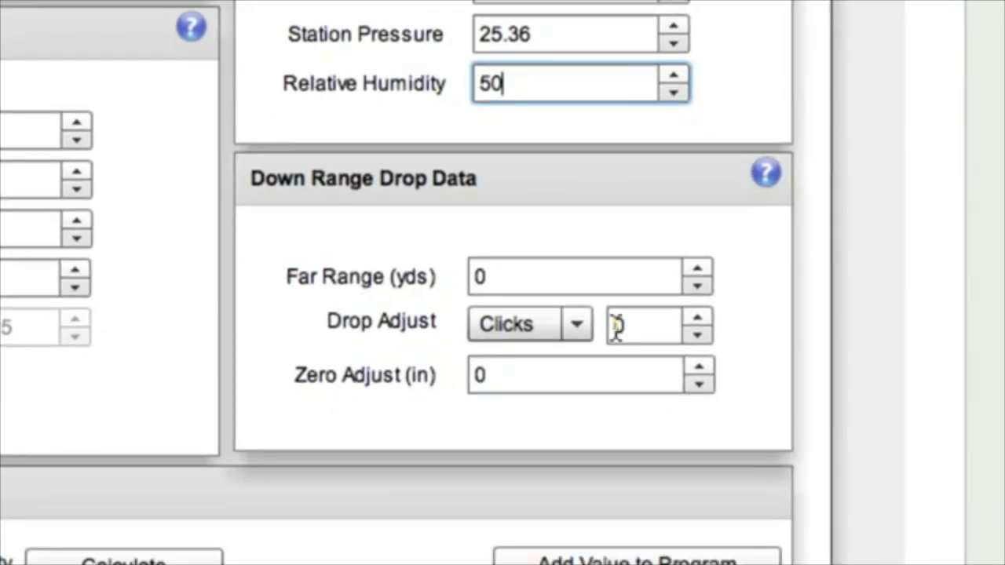
Enter far range 965 yds and drop adjust 81 clicks, and change zero adjust from 5 to 0
click(490, 278)
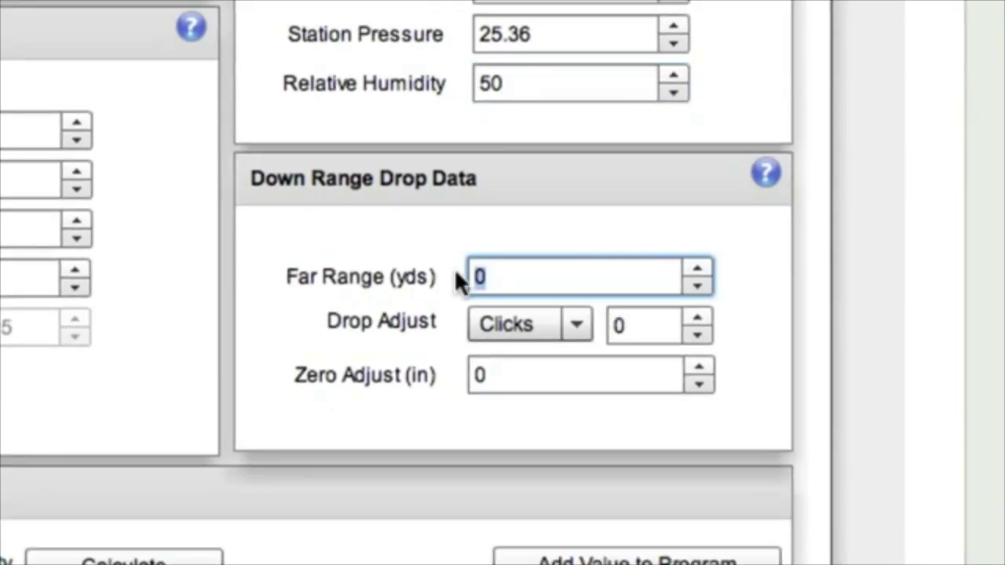
text(965)
key(Tab)
text(81)
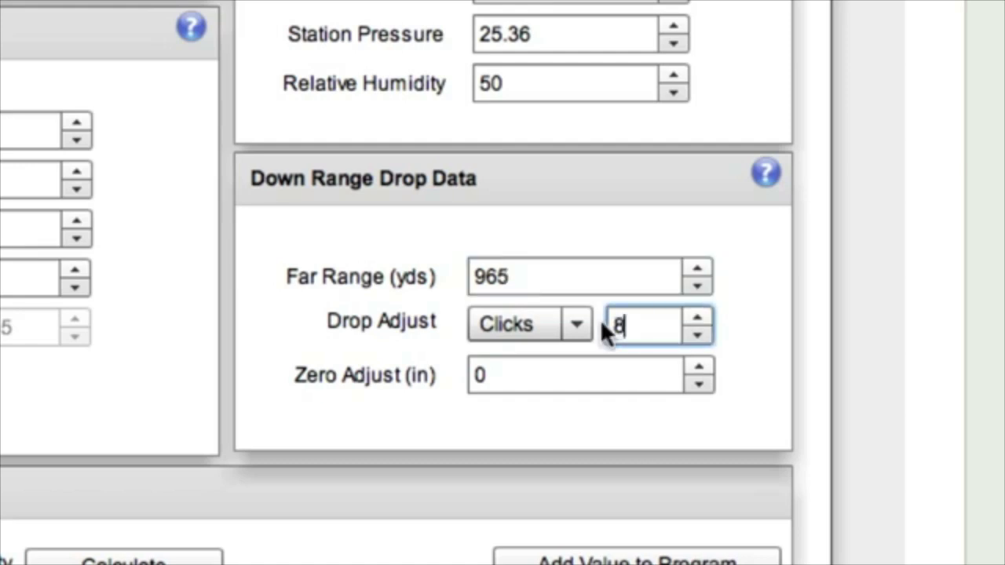
click(606, 376)
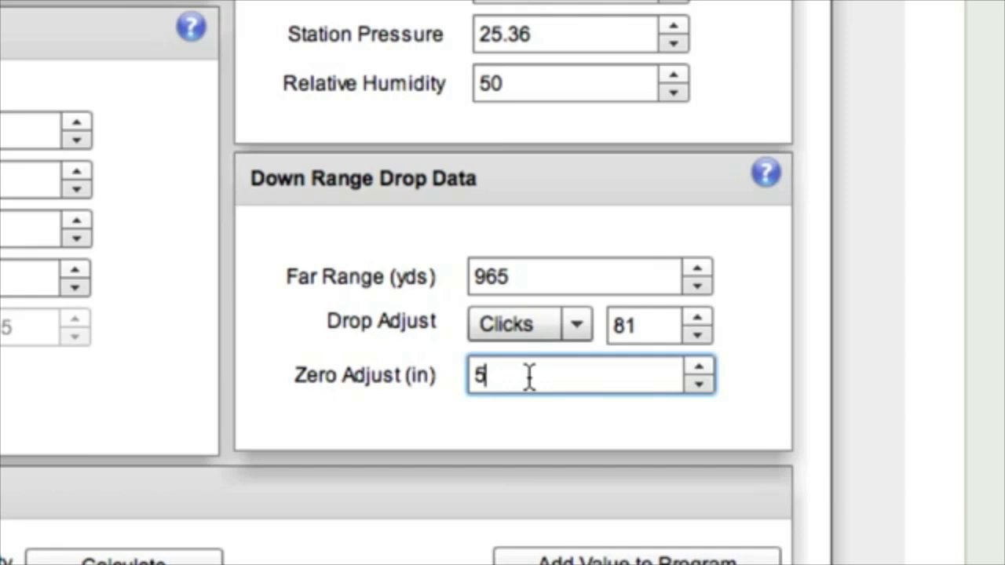
drag(530, 377, 425, 375)
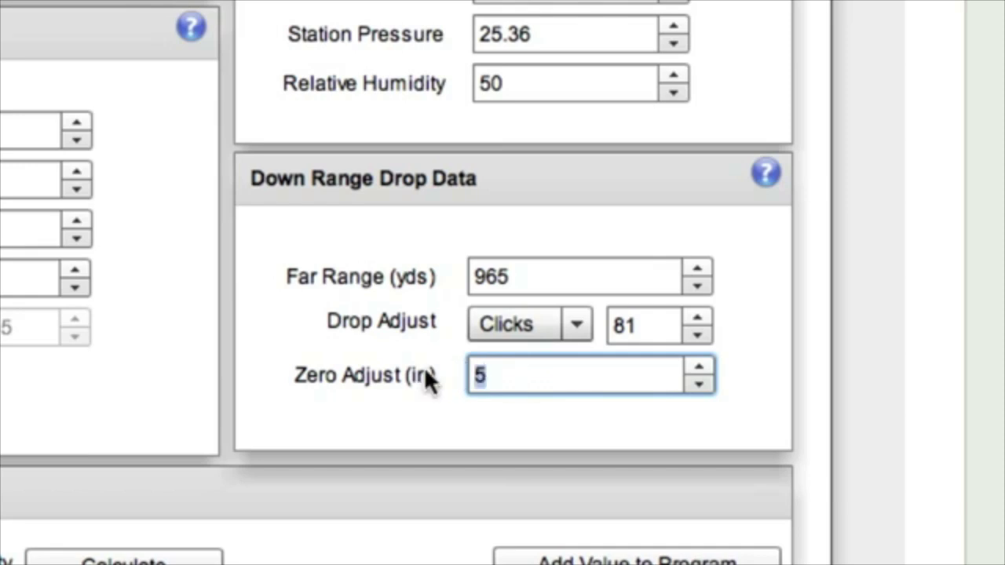
text(0)
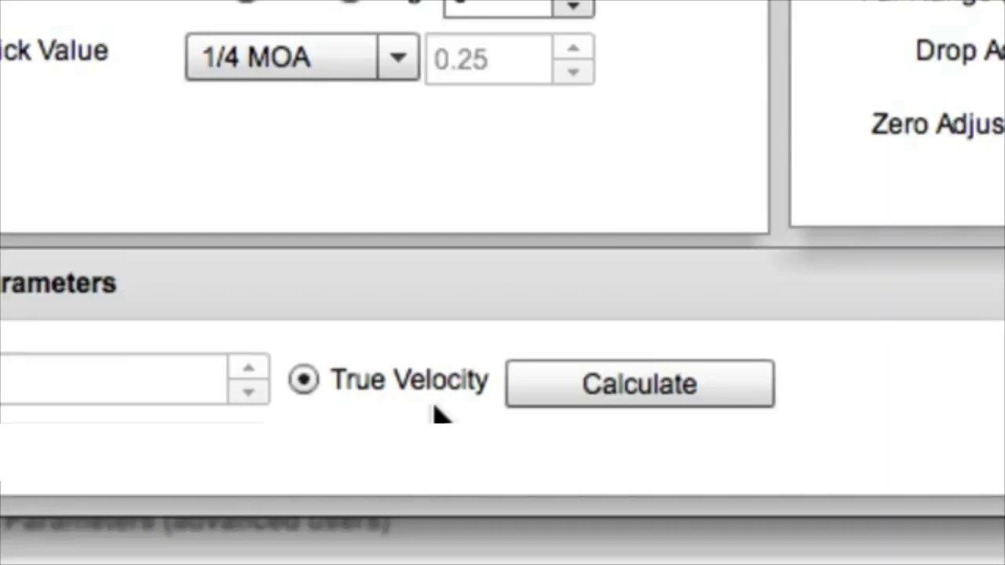
Calculate the true velocity from the drop data and add the 2978 fps result to the program
click(510, 388)
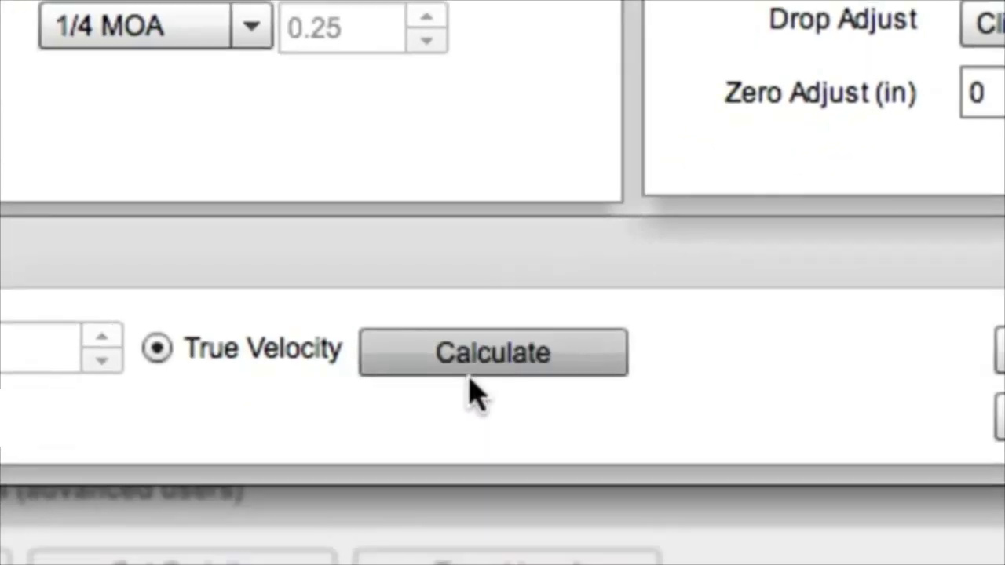
click(498, 368)
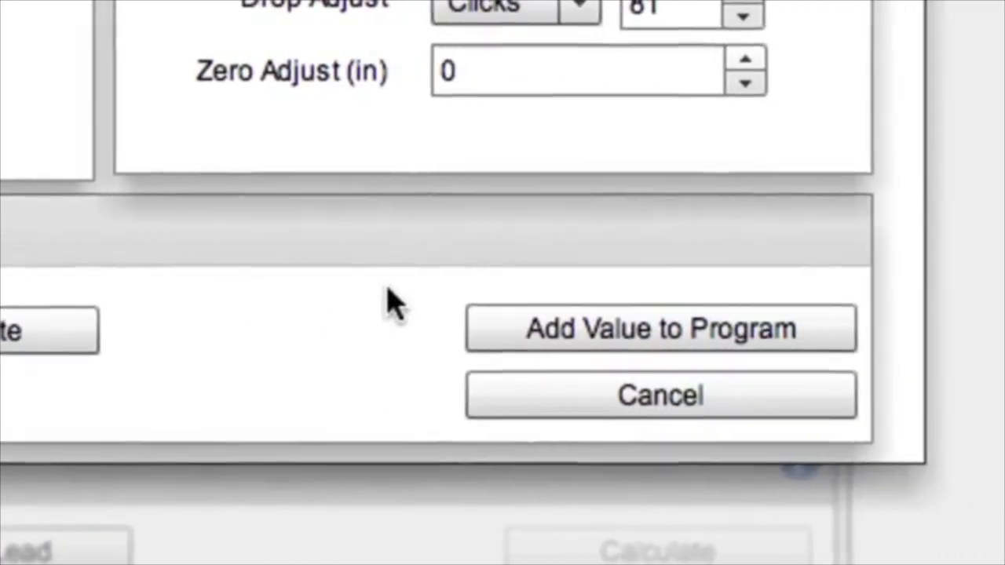
click(793, 338)
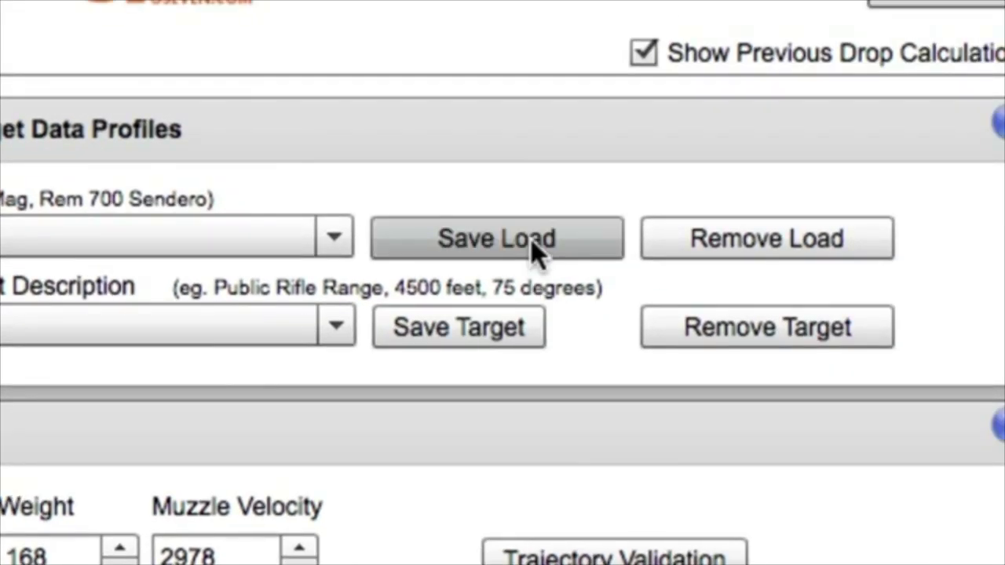
Bring up the Save Load prompt offering to save the 7mm Remington Mag profile
click(531, 239)
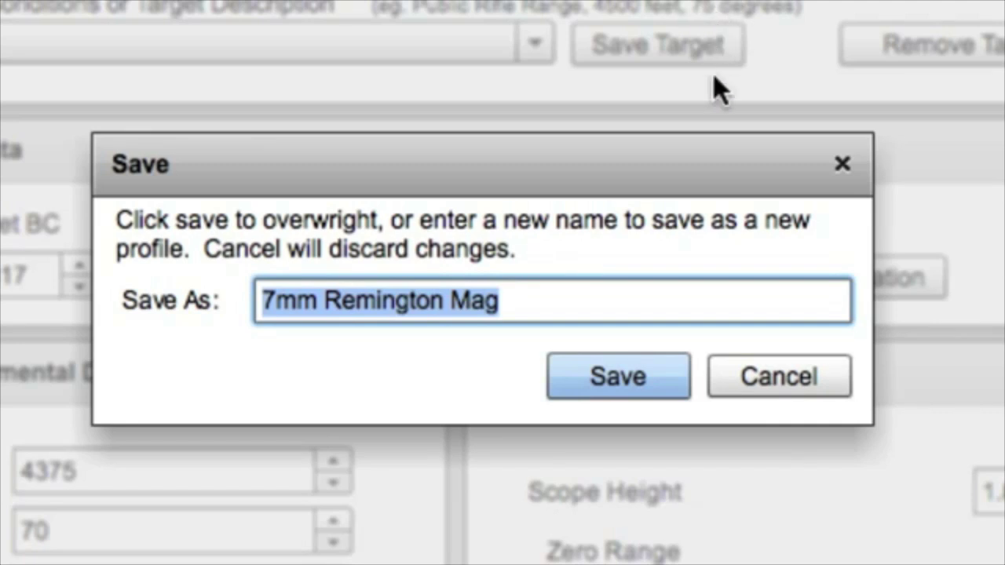
Save the load under the name 7mm Remington Mag, overwriting the existing profile
click(612, 380)
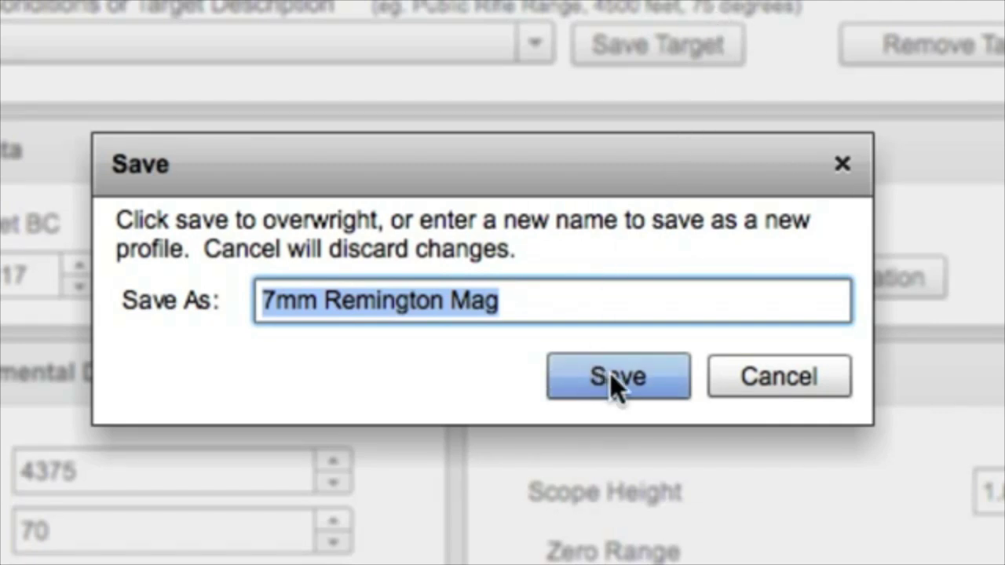
click(619, 306)
click(626, 375)
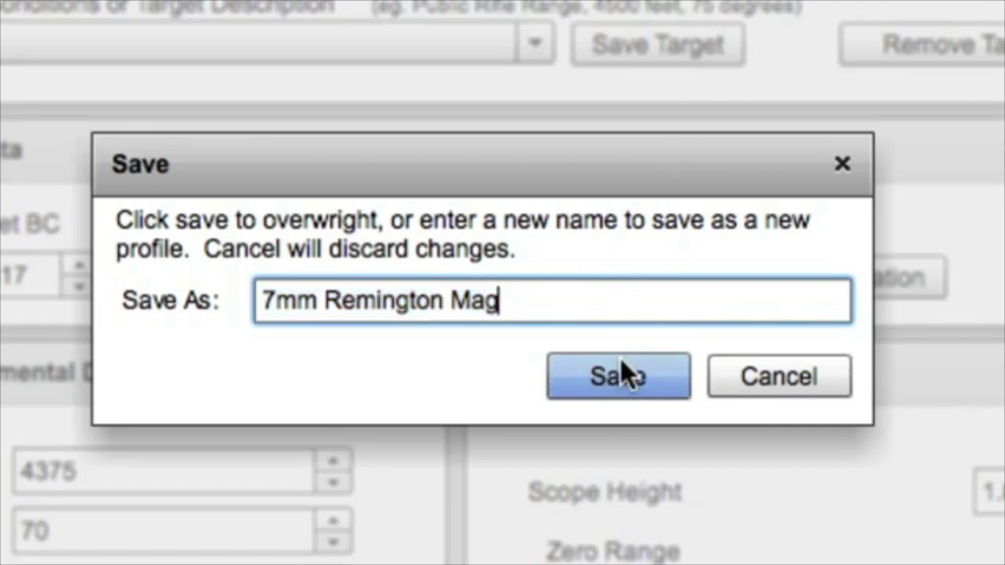